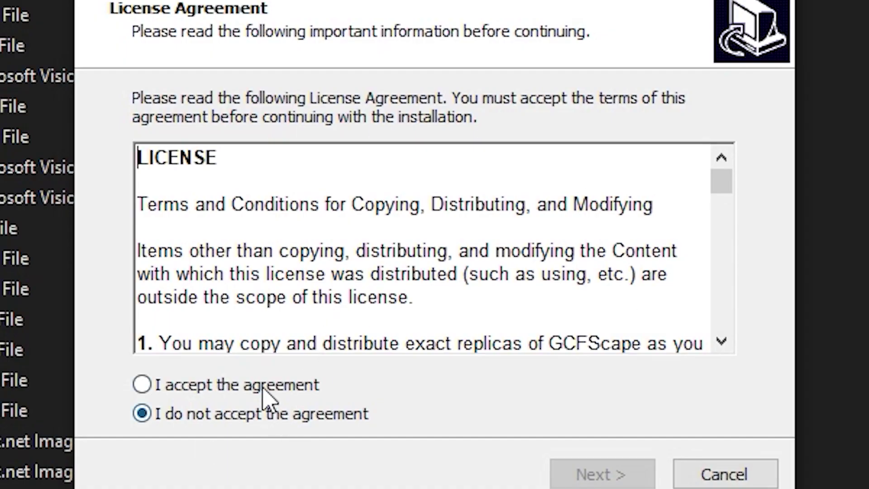
# Accept the GCFScape license and enable .vpk file association in setup
pyautogui.click(263, 387)
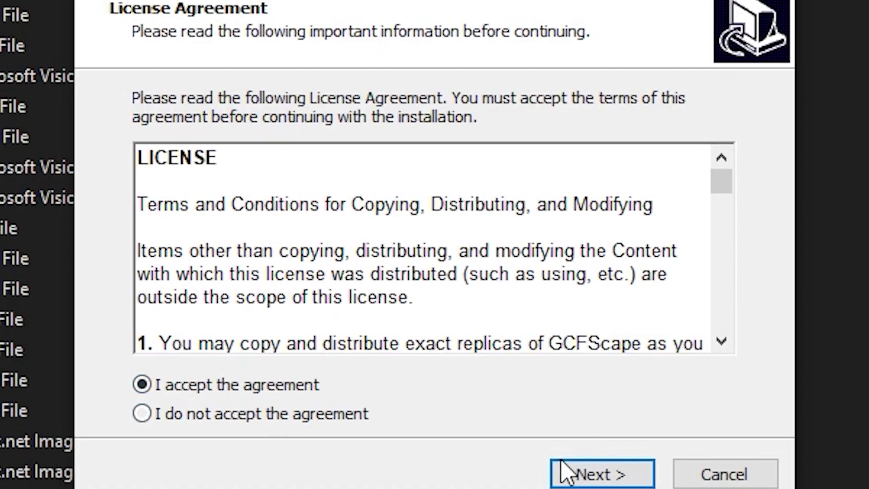
pyautogui.click(571, 474)
pyautogui.scroll(-2, 316, 312)
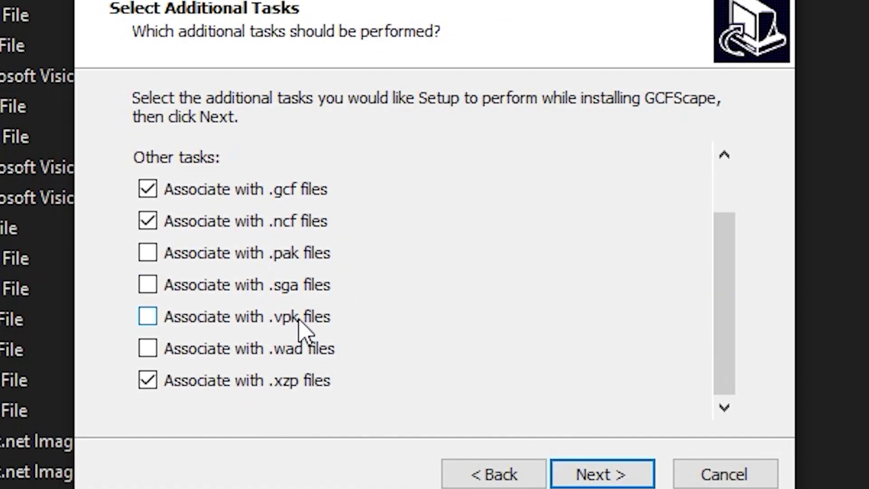
pyautogui.click(302, 331)
pyautogui.click(574, 479)
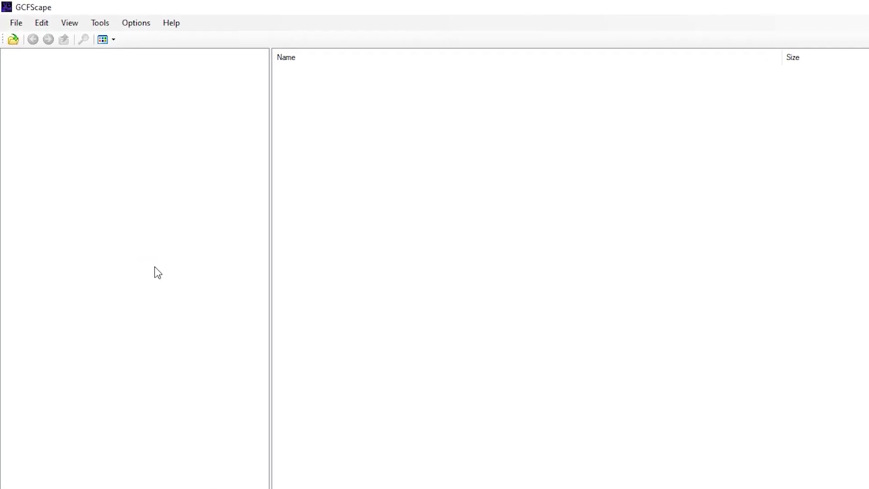
# Load pak01_dir.vpk from the Left 4 Dead 2 left4dead2 folder via File > Open
pyautogui.click(12, 17)
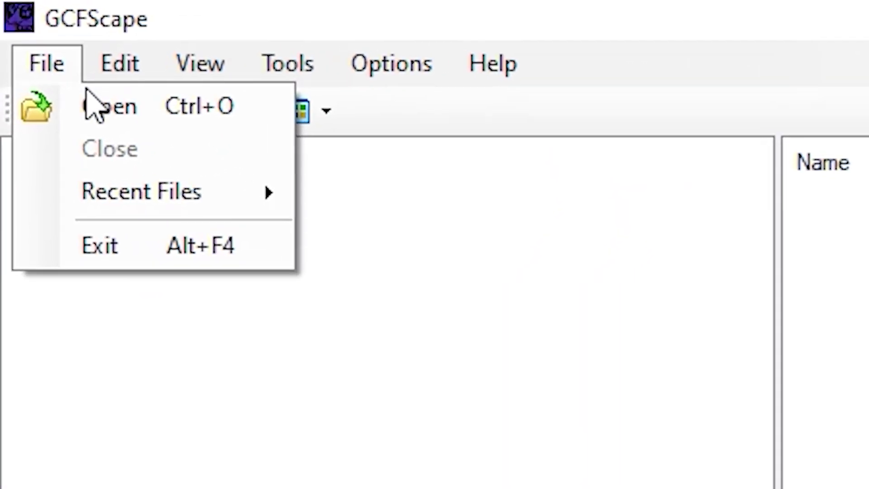
pyautogui.click(92, 89)
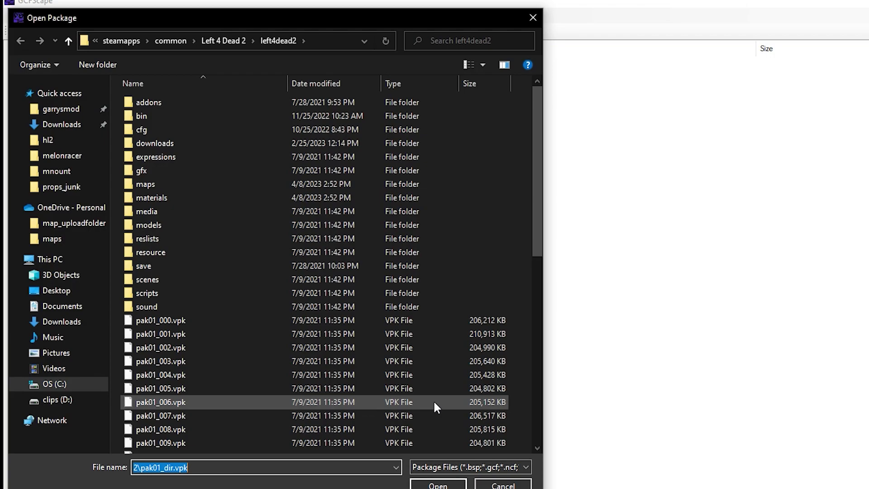
pyautogui.moveTo(147, 210)
pyautogui.scroll(-6, 226, 208)
pyautogui.scroll(6, 226, 208)
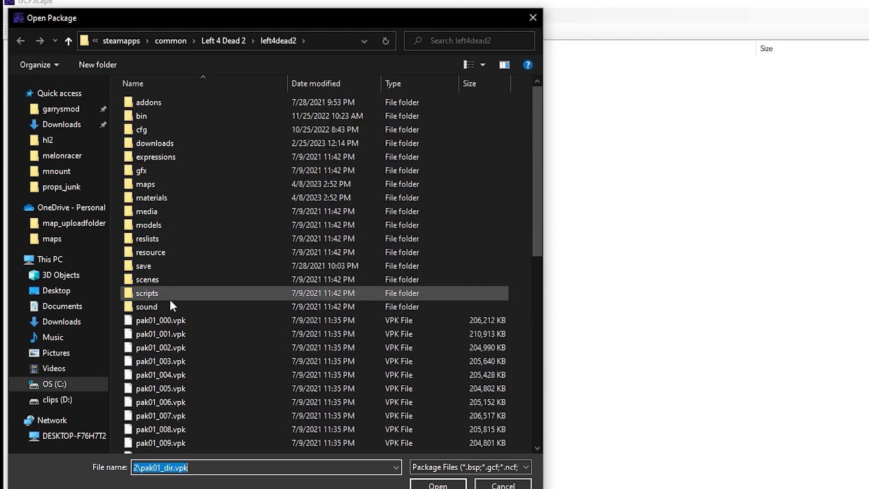
pyautogui.scroll(-2, 199, 176)
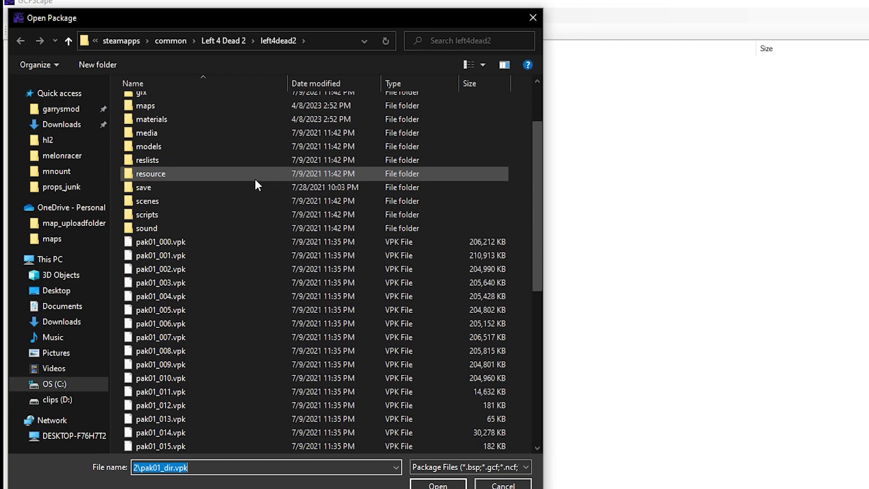
pyautogui.scroll(-4, 255, 178)
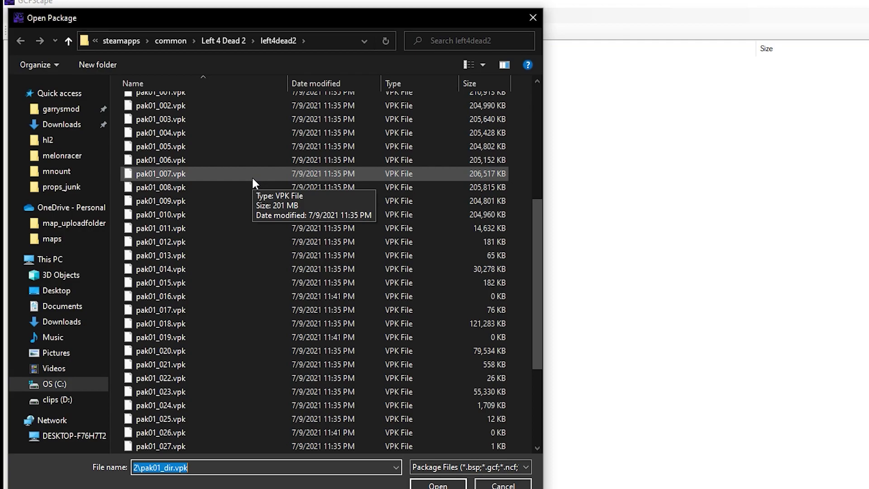
pyautogui.scroll(-4, 238, 183)
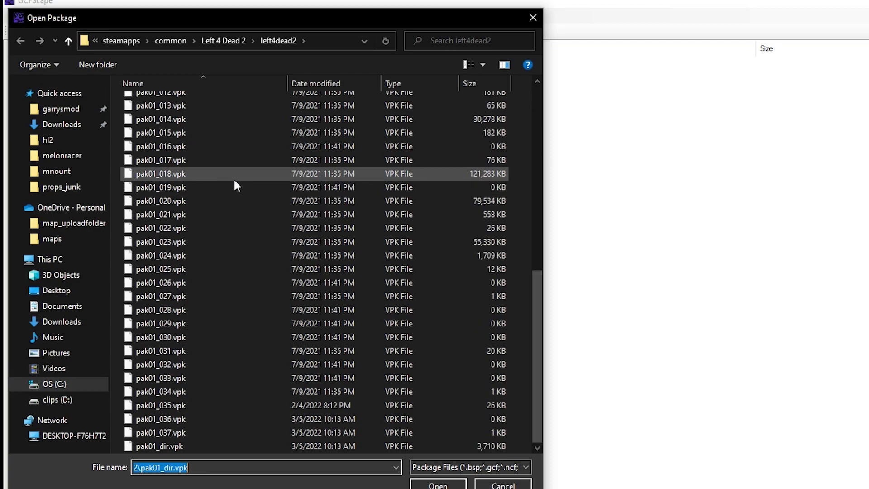
pyautogui.scroll(6, 234, 186)
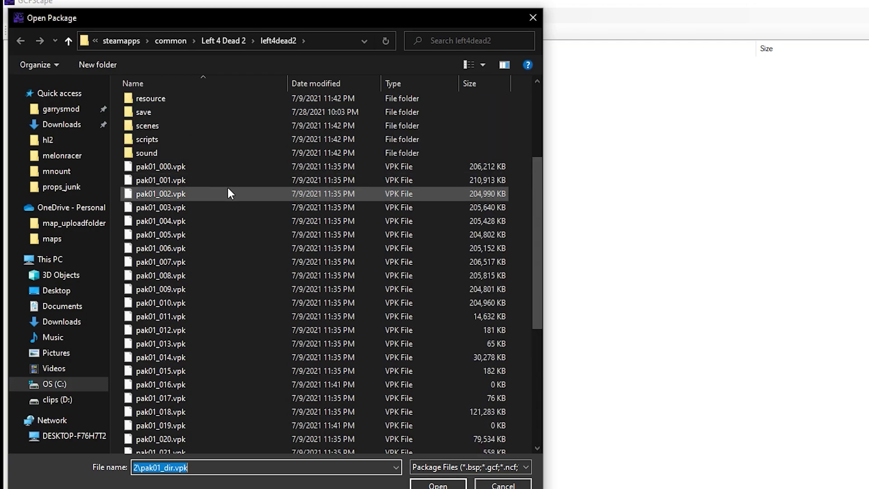
pyautogui.scroll(-6, 258, 163)
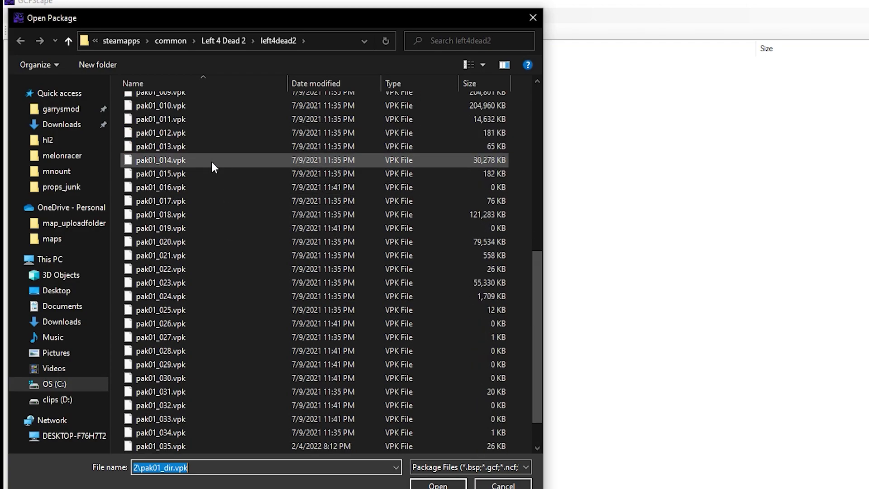
pyautogui.scroll(2, 299, 337)
pyautogui.scroll(7, 252, 120)
pyautogui.scroll(-5, 243, 303)
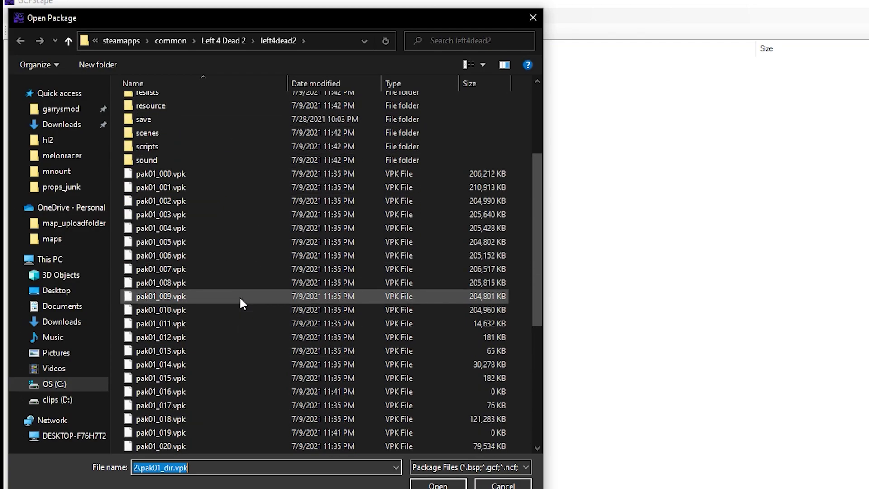
pyautogui.scroll(-1, 240, 302)
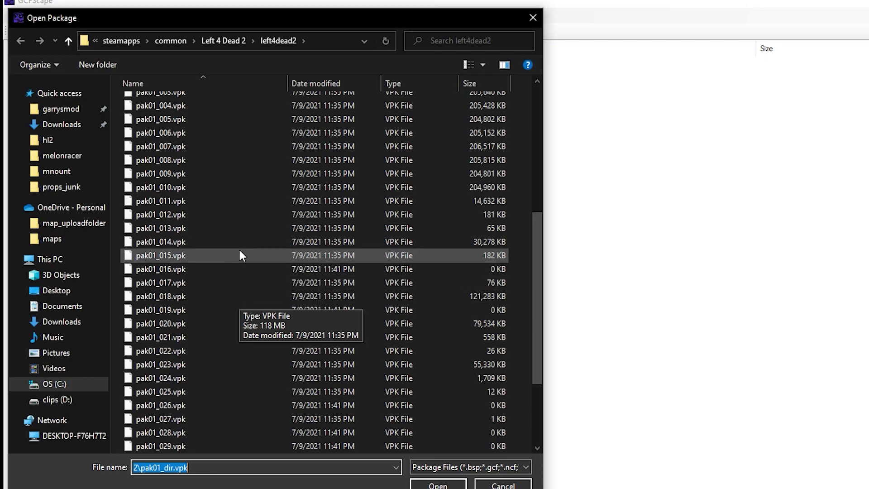
pyautogui.scroll(4, 244, 231)
pyautogui.scroll(-5, 190, 272)
pyautogui.scroll(-3, 202, 339)
pyautogui.scroll(8, 207, 313)
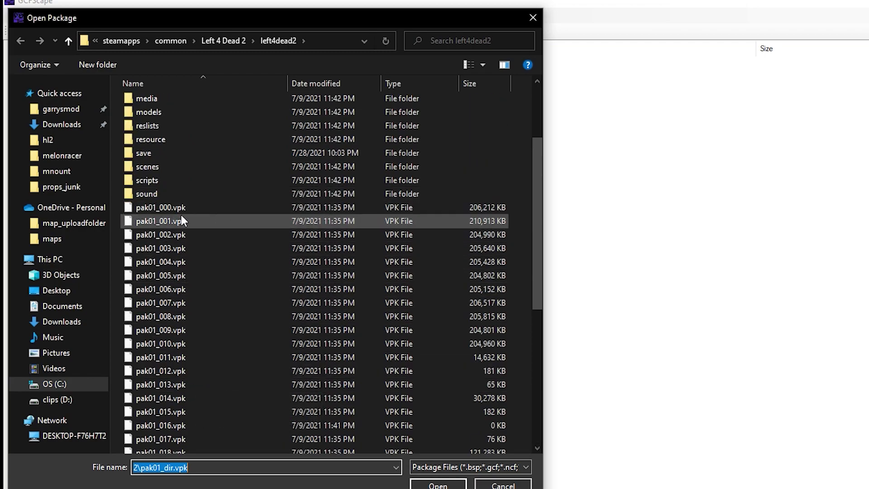
pyautogui.scroll(-2, 211, 266)
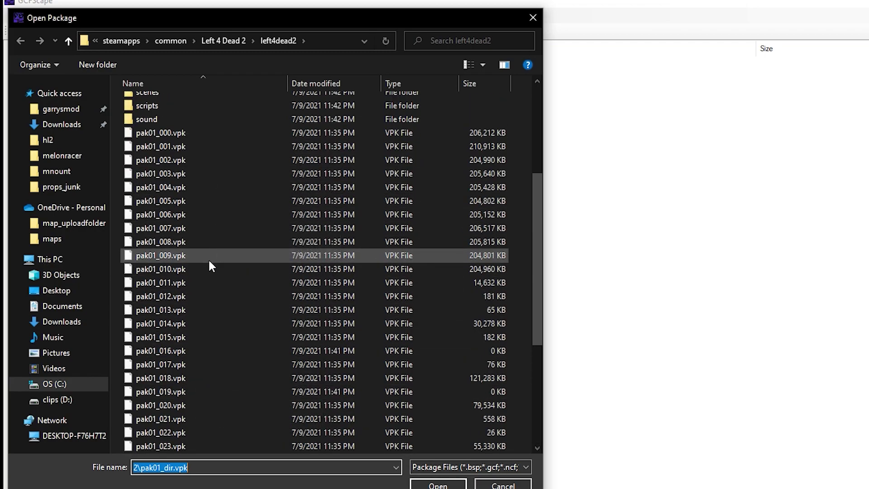
pyautogui.scroll(-5, 204, 251)
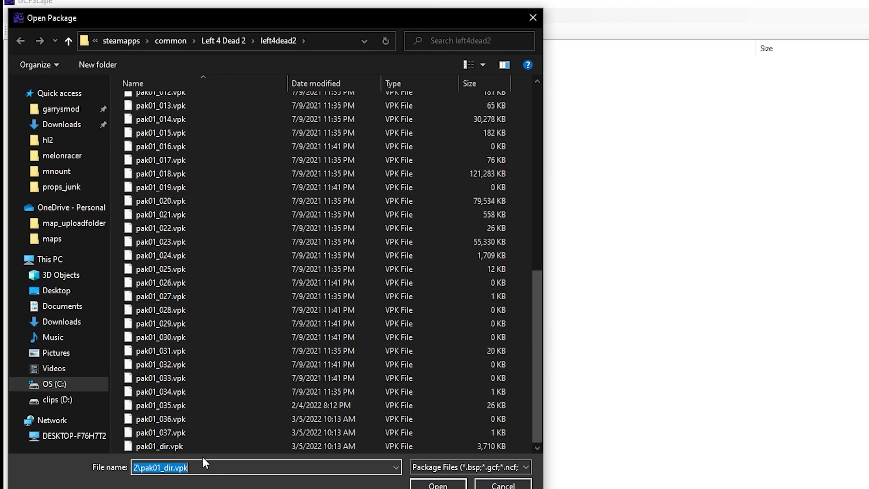
pyautogui.moveTo(160, 446)
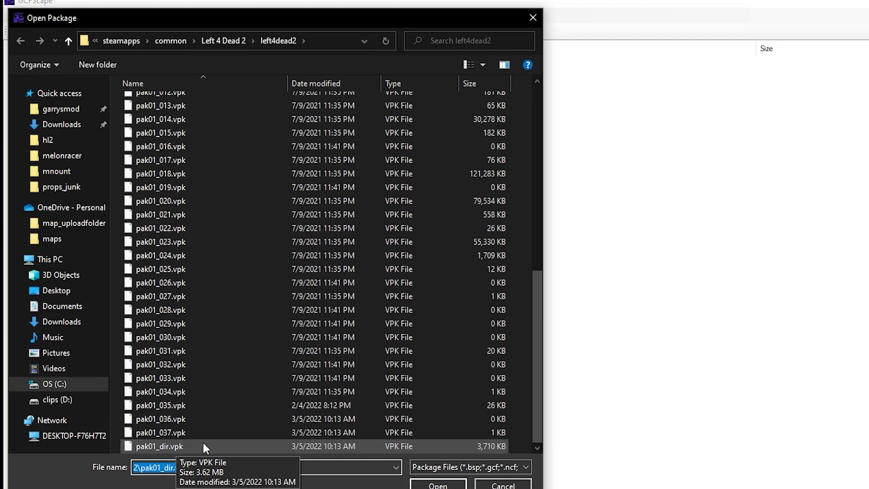
pyautogui.scroll(5, 223, 255)
pyautogui.scroll(-5, 207, 265)
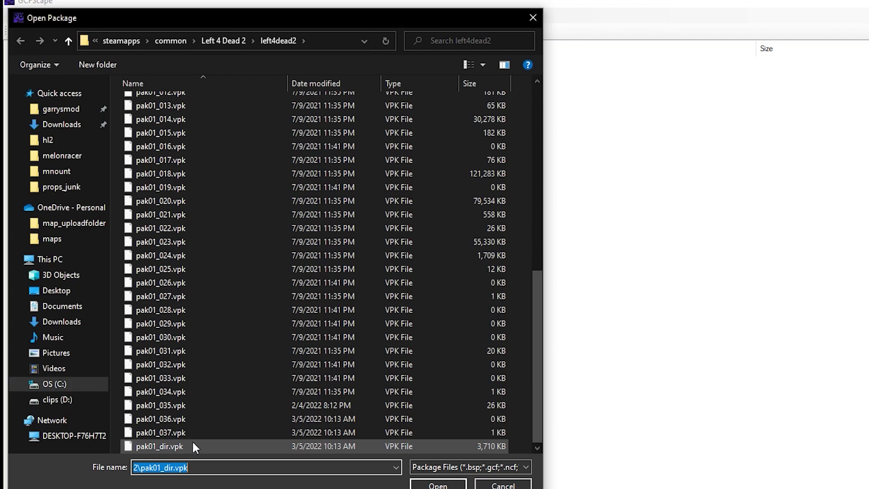
pyautogui.scroll(5, 204, 271)
pyautogui.scroll(-5, 201, 171)
pyautogui.doubleClick(214, 447)
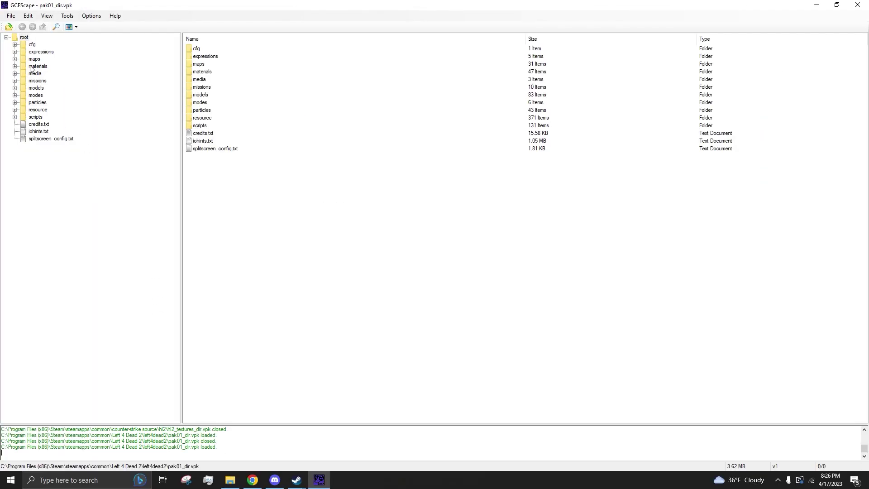
# Browse the expressions and resource folders in pak01_dir.vpk's tree
pyautogui.click(39, 51)
pyautogui.click(37, 109)
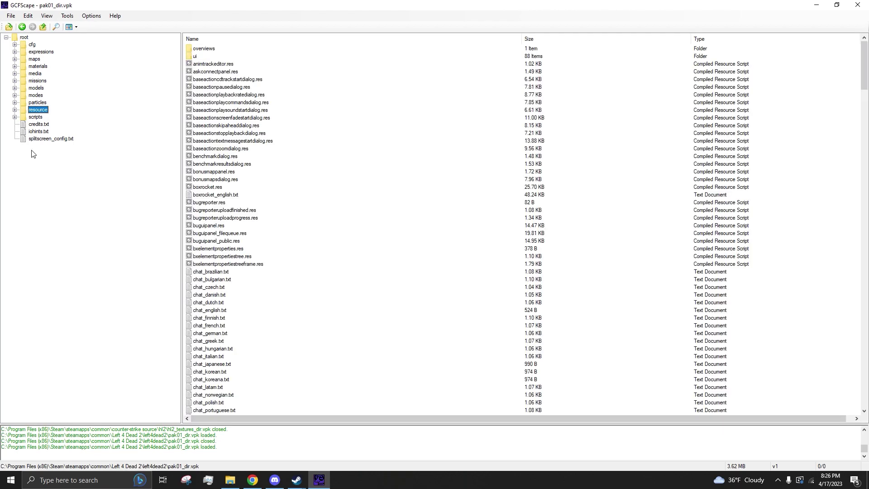
pyautogui.click(32, 171)
# Load hl2_misc_dir.vpk and peek into its materials folder
pyautogui.hotkey('ctrl', 'o')
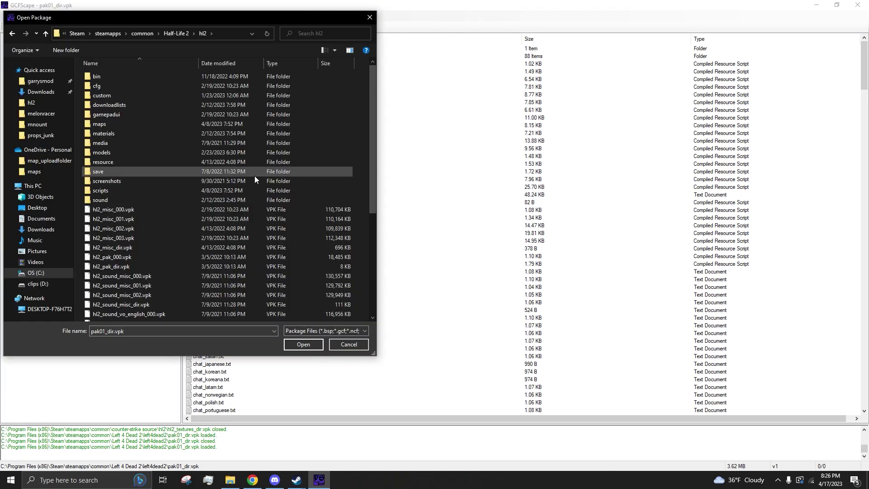
pyautogui.scroll(-5, 254, 176)
pyautogui.scroll(-1, 254, 176)
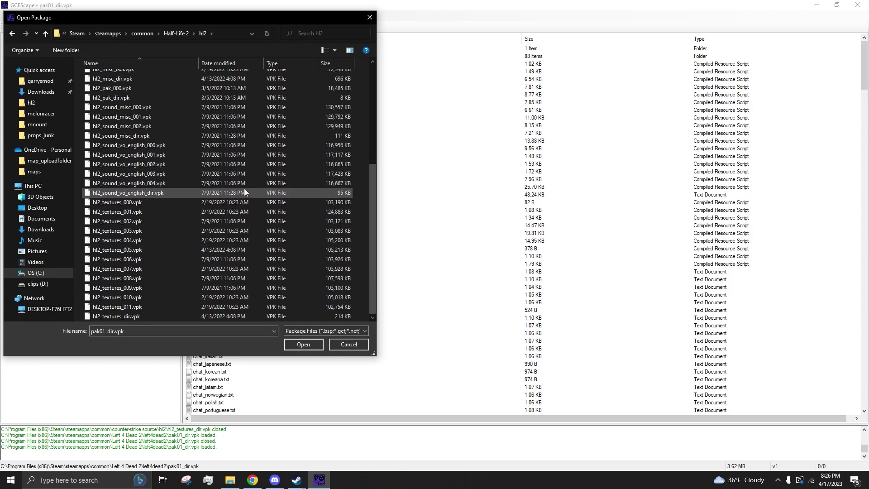
pyautogui.scroll(4, 220, 170)
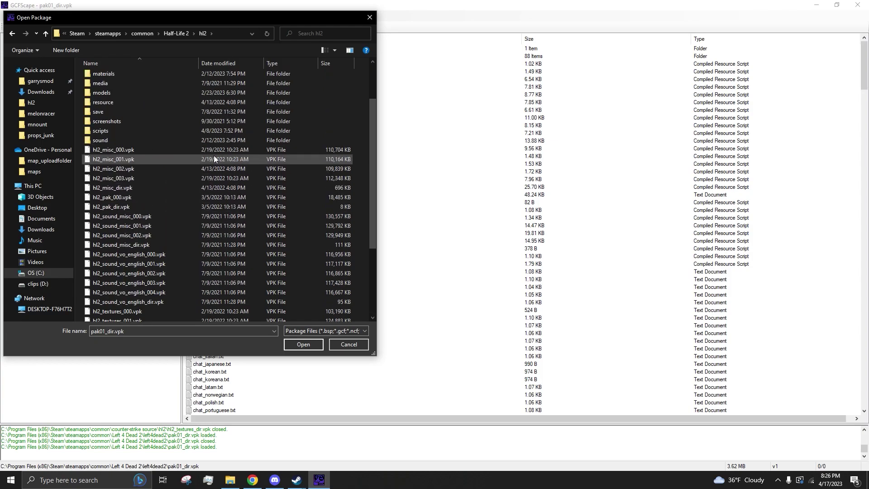
pyautogui.doubleClick(168, 187)
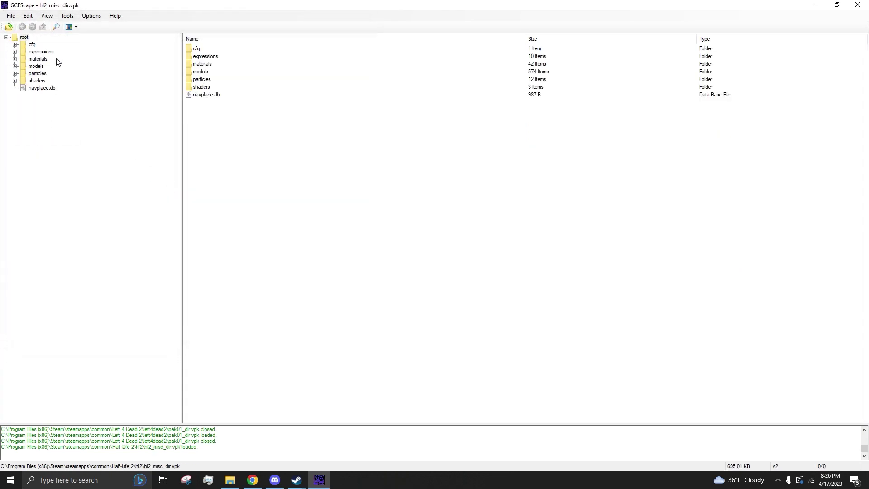
pyautogui.click(14, 59)
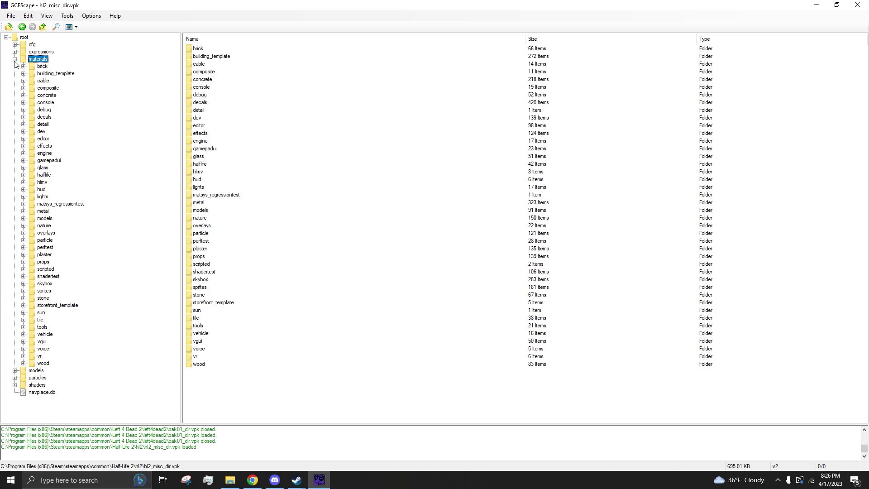
pyautogui.click(14, 59)
# Browse the model subfolders and files in hl2_misc_dir.vpk
pyautogui.click(14, 66)
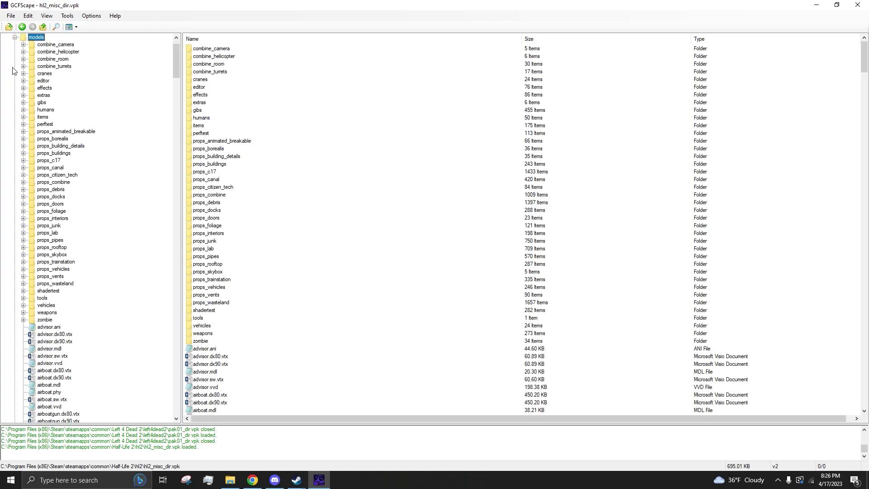
pyautogui.click(15, 43)
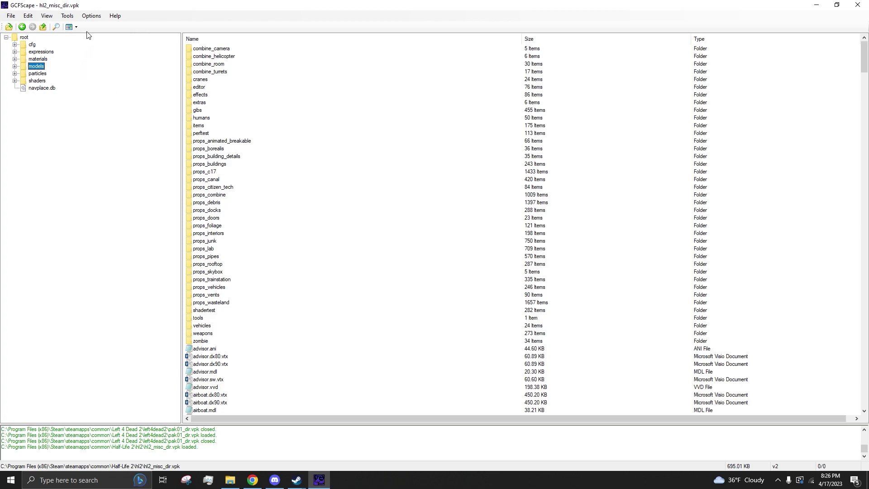
pyautogui.click(15, 67)
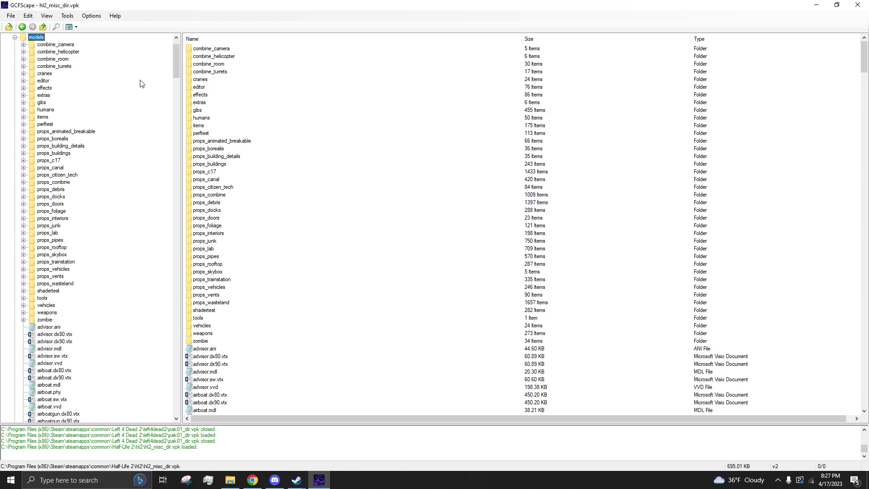
pyautogui.click(9, 26)
pyautogui.scroll(-2, 245, 197)
# Load hl2_pak_dir.vpk and expand its maps folder
pyautogui.doubleClick(212, 212)
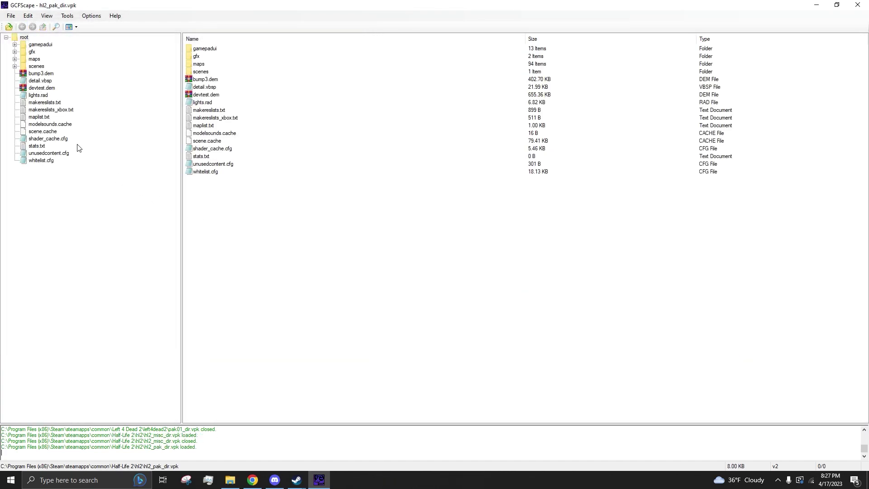
pyautogui.click(15, 60)
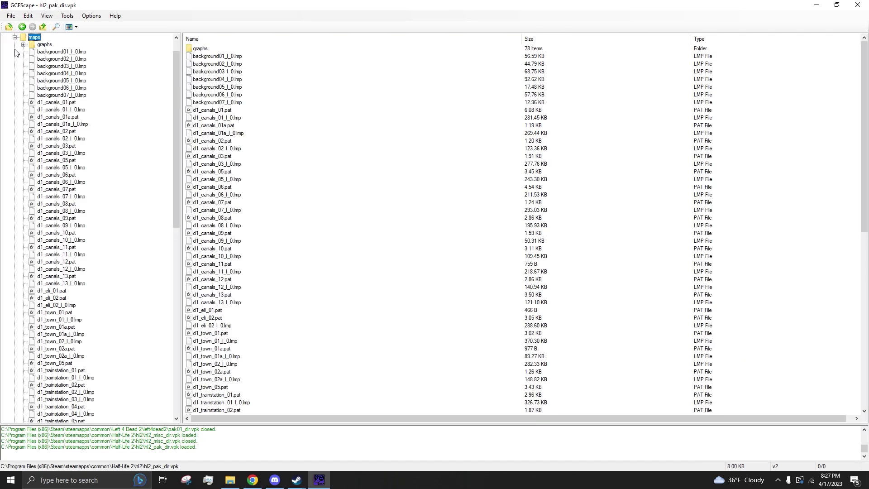
pyautogui.click(14, 59)
pyautogui.scroll(-15, 77, 159)
pyautogui.scroll(-3, 77, 158)
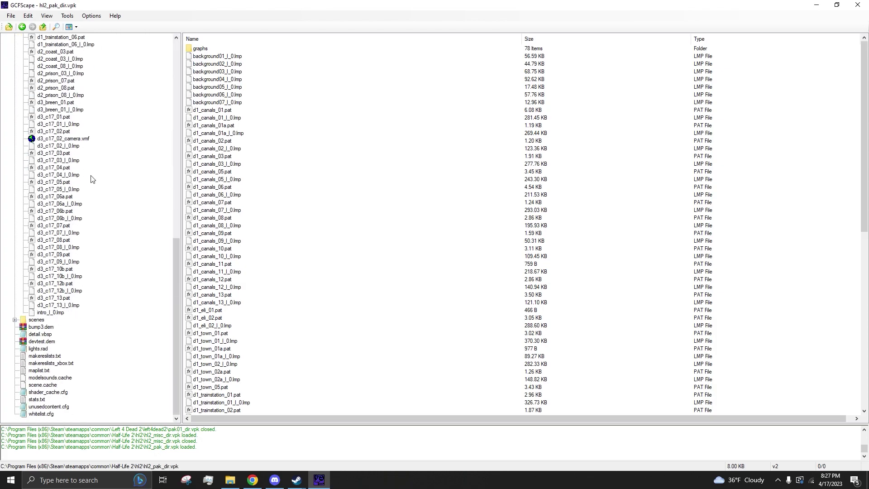
pyautogui.moveTo(175, 264); pyautogui.dragTo(111, 17)
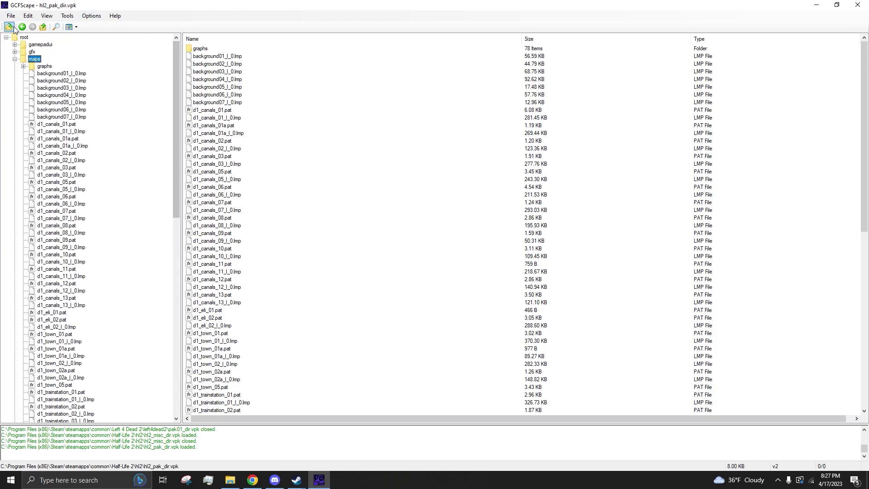
# Open the hl2_sound_misc_dir.vpk sound package
pyautogui.click(14, 58)
pyautogui.click(8, 26)
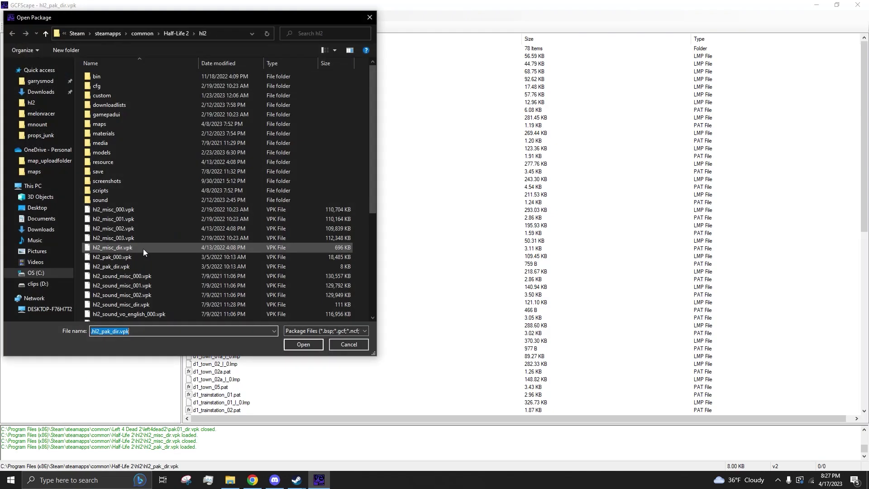
pyautogui.scroll(-5, 143, 249)
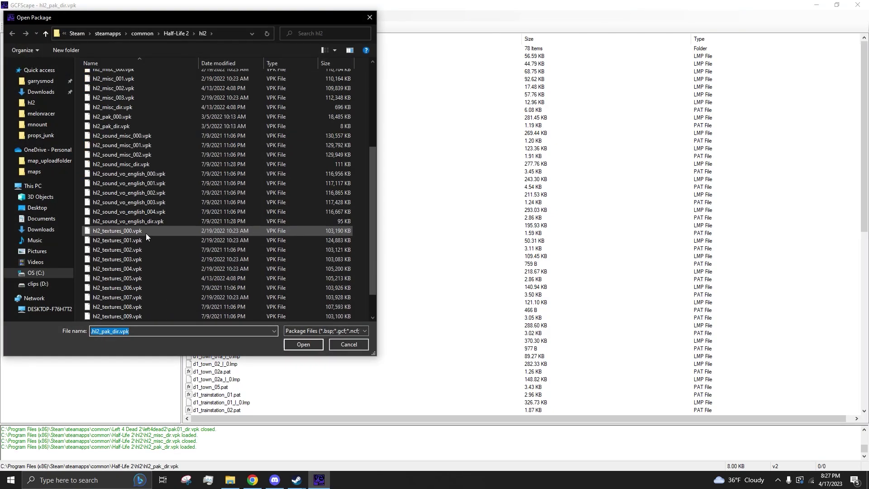
pyautogui.doubleClick(145, 164)
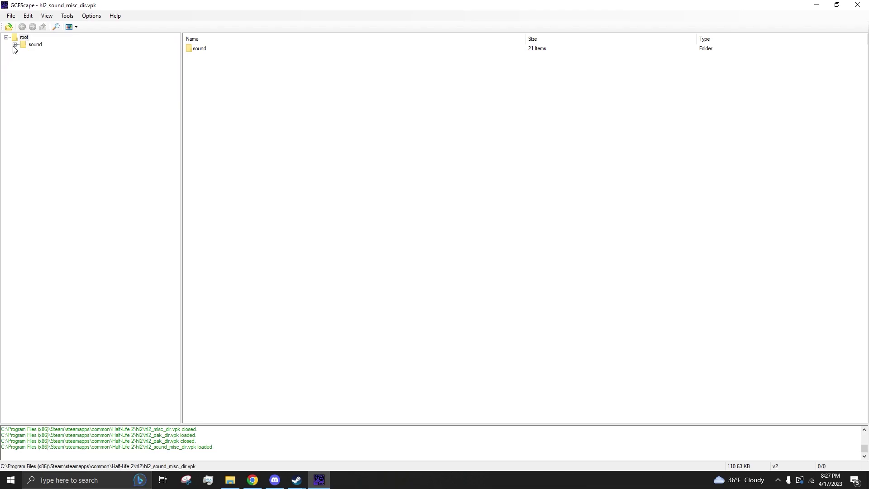
# Browse the physics, beams and ambience sound folders
pyautogui.click(14, 45)
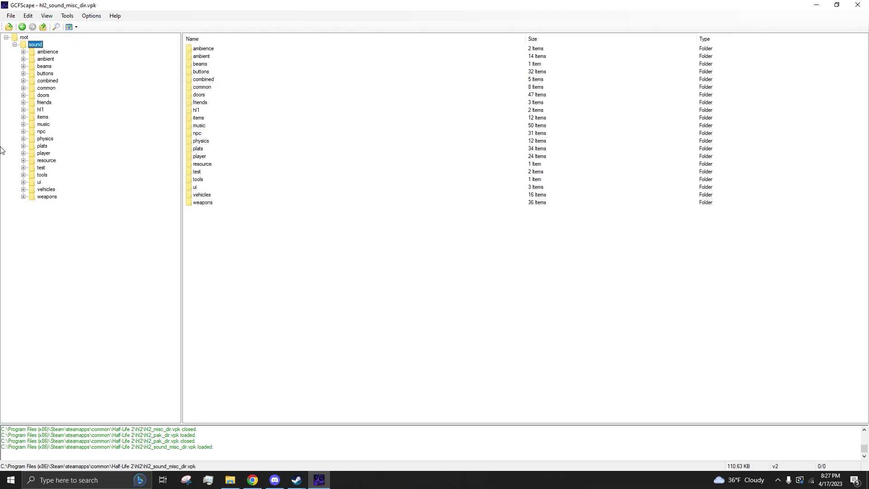
pyautogui.click(24, 139)
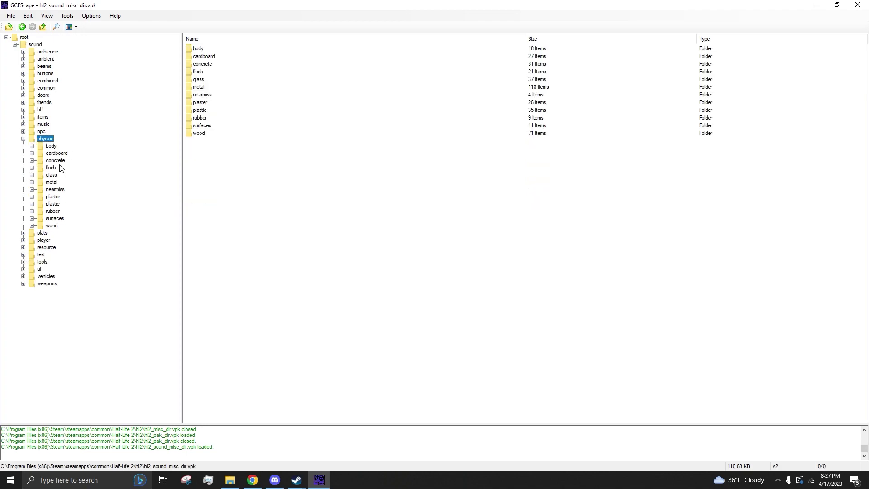
pyautogui.click(21, 66)
pyautogui.click(46, 59)
pyautogui.hotkey('ctrl', 'o')
pyautogui.scroll(-5, 186, 217)
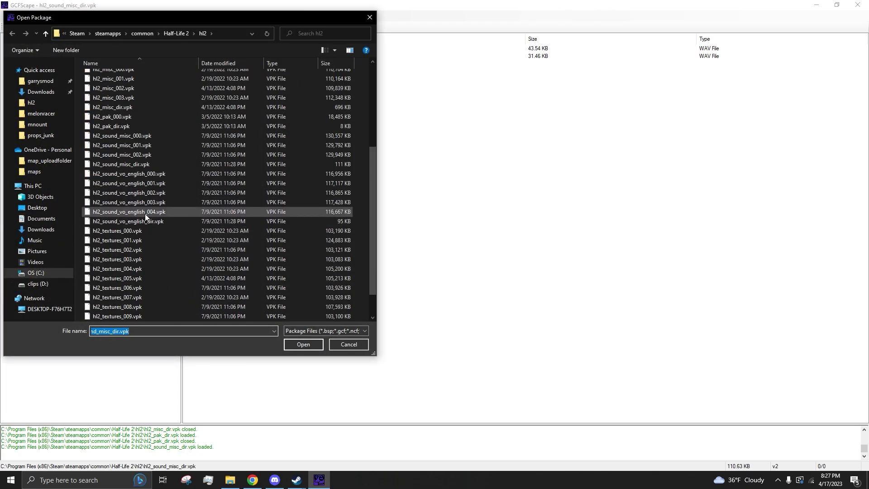
# Load hl2_sound_vo_english_dir.vpk and expand its sound and vo folders
pyautogui.doubleClick(153, 222)
pyautogui.click(14, 44)
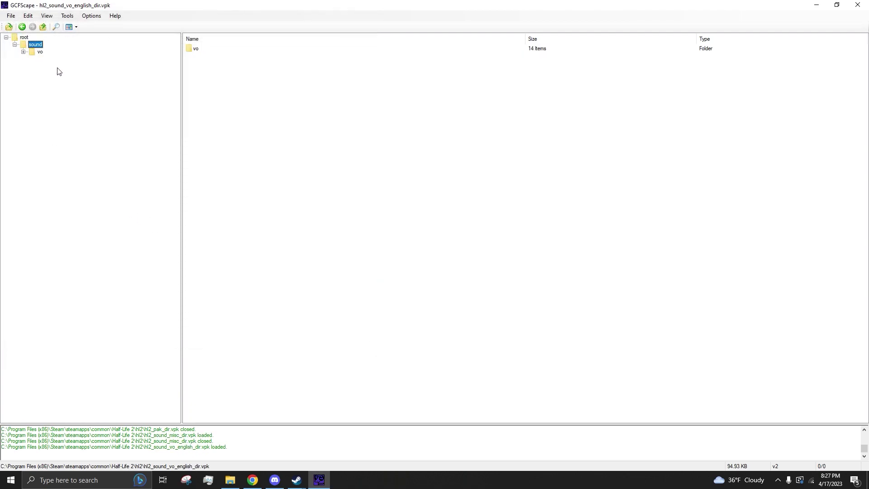
pyautogui.click(23, 51)
# Check the k_lab2 voice files, then load hl2_textures_dir.vpk
pyautogui.click(37, 120)
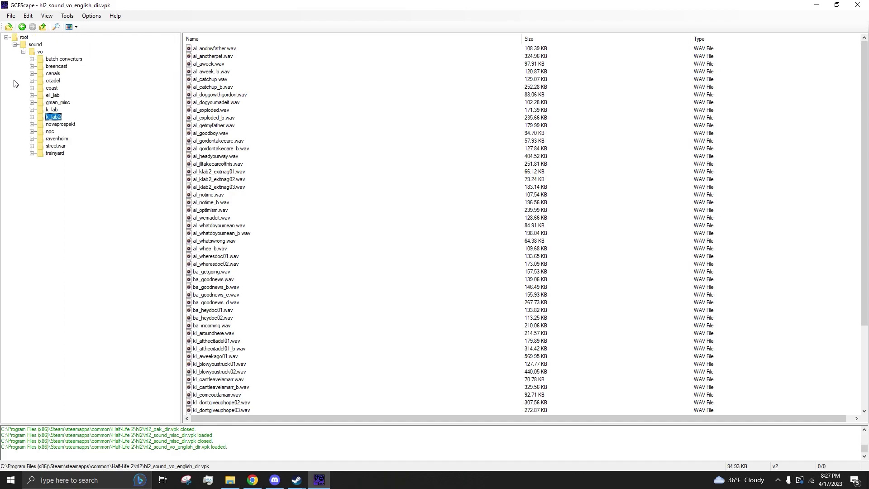
pyautogui.click(10, 27)
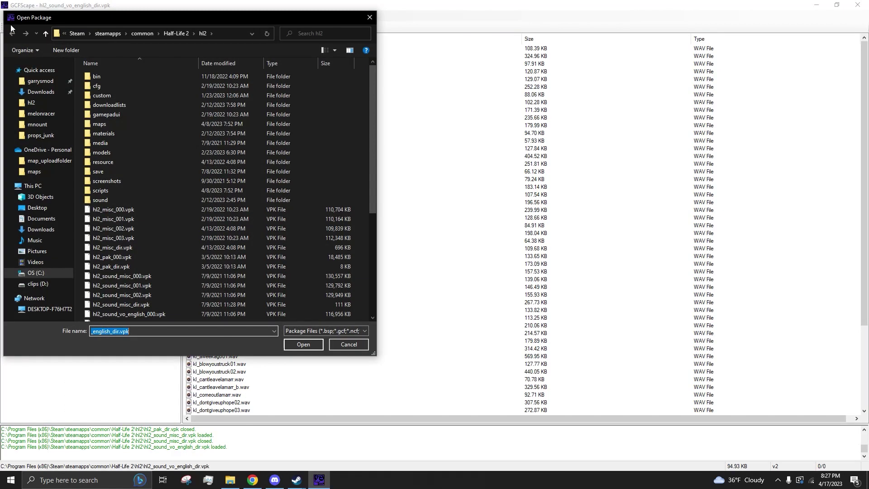
pyautogui.scroll(-6, 200, 120)
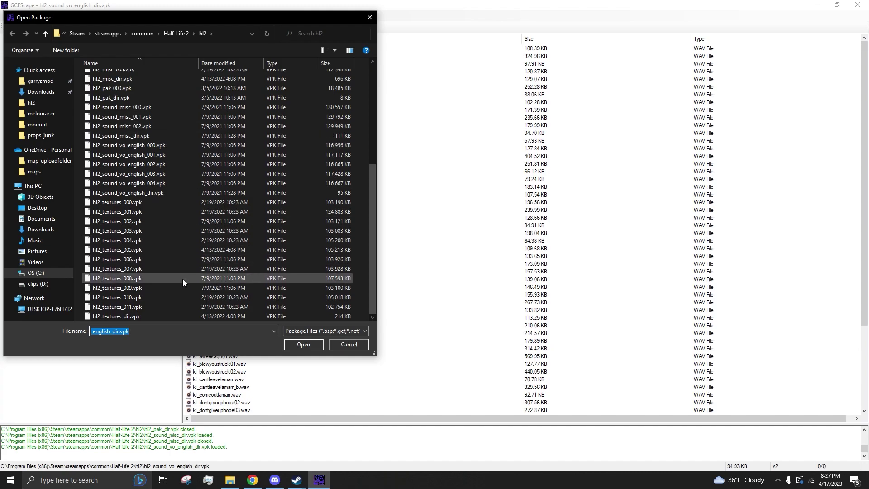
pyautogui.doubleClick(179, 315)
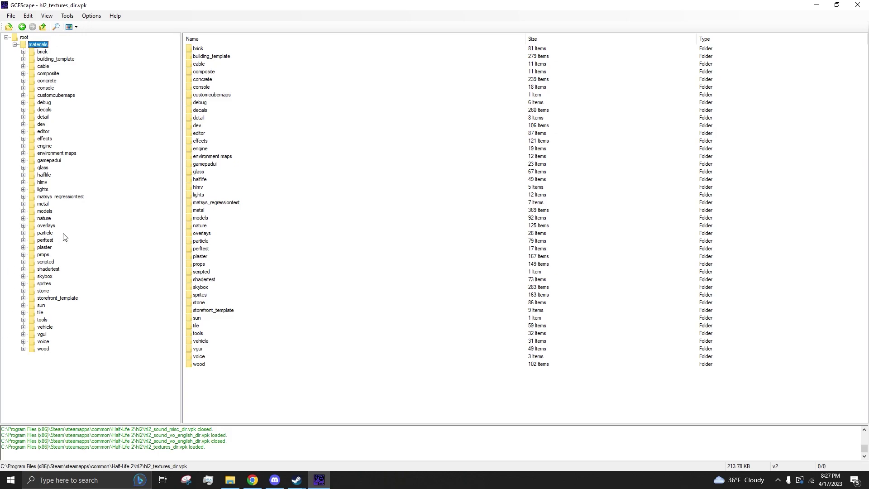
# Expand materials > models > leech and select leech.vtf
pyautogui.doubleClick(32, 211)
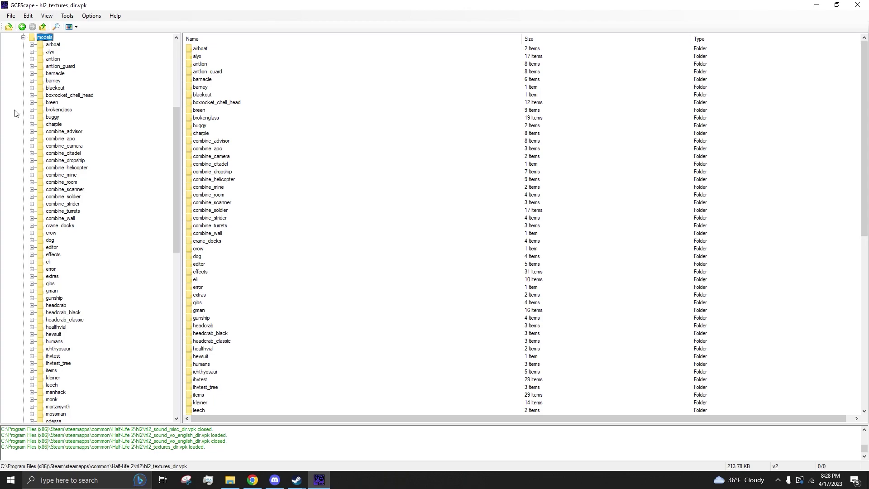
pyautogui.scroll(-4, 28, 132)
pyautogui.scroll(5, 25, 160)
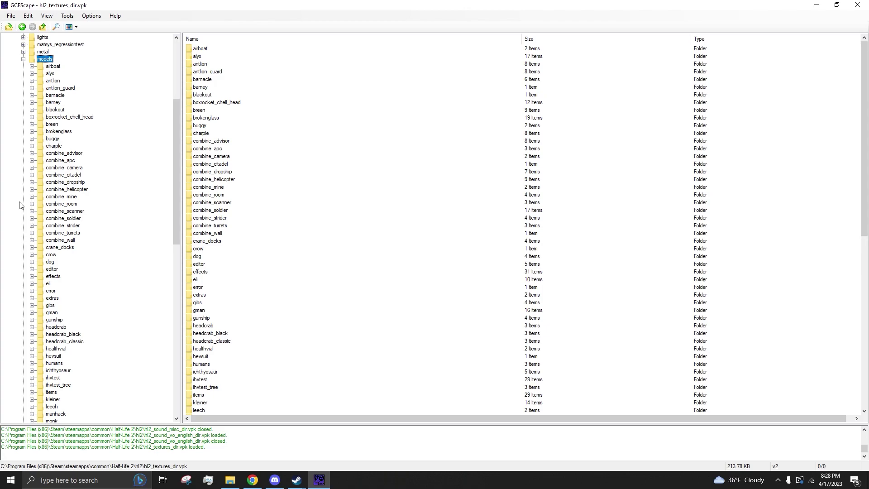
pyautogui.scroll(-3, 21, 210)
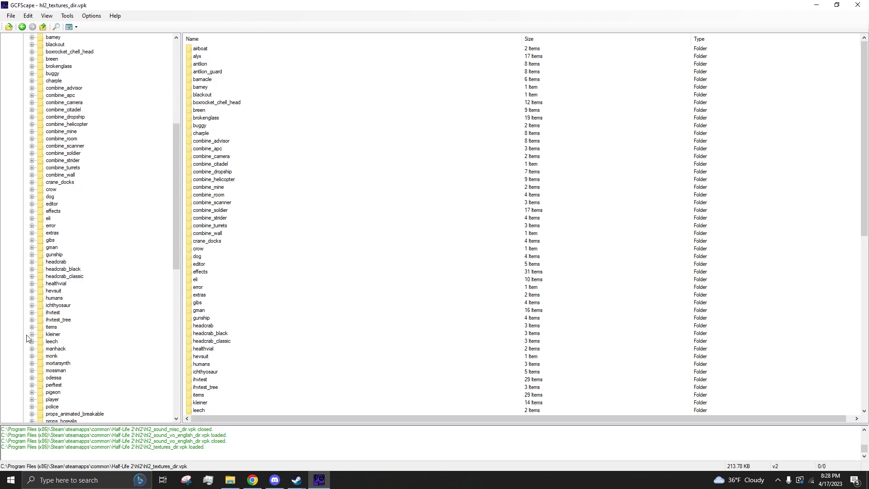
pyautogui.scroll(-1, 33, 336)
pyautogui.doubleClick(50, 318)
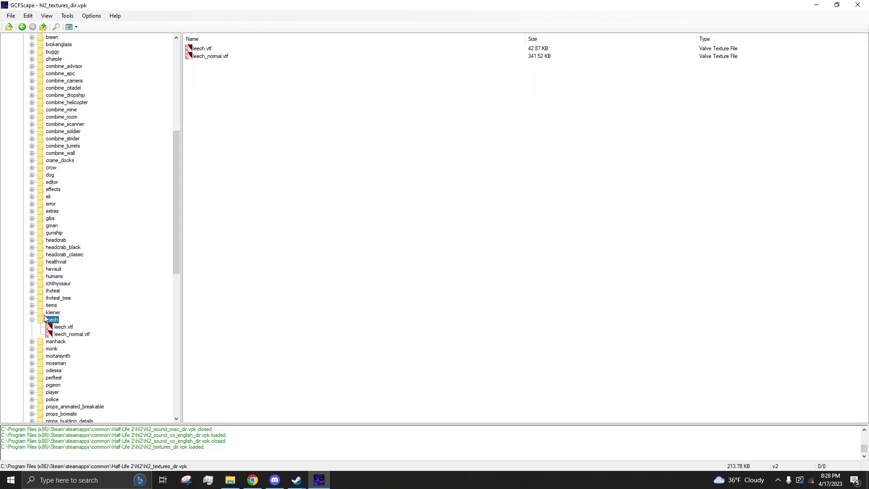
pyautogui.click(68, 328)
pyautogui.scroll(6, 36, 323)
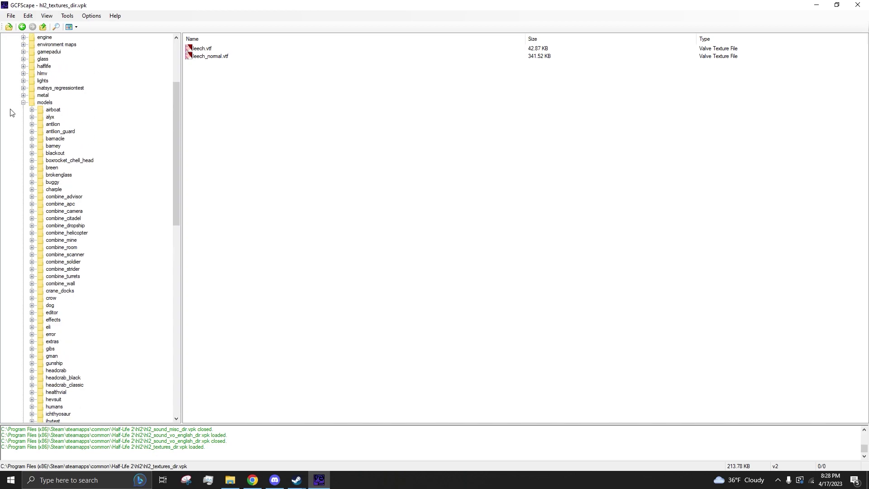
pyautogui.scroll(-7, 68, 103)
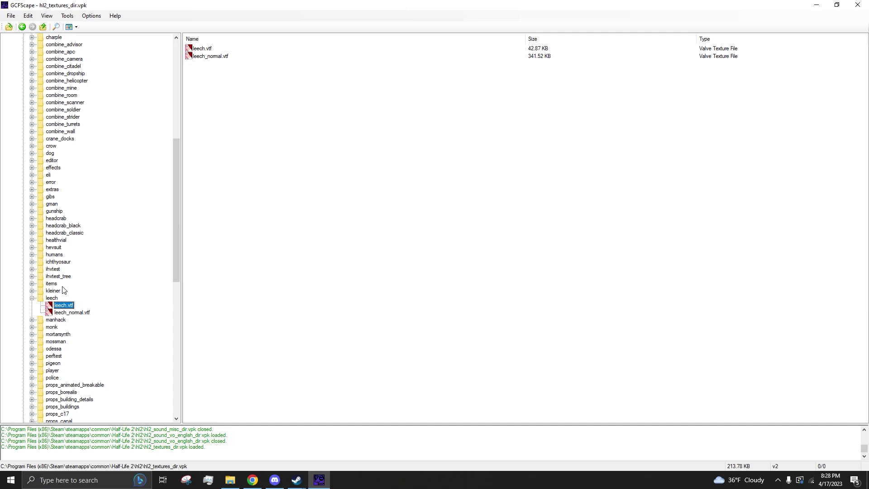
pyautogui.scroll(4, 63, 290)
pyautogui.scroll(-6, 68, 136)
pyautogui.scroll(3, 49, 244)
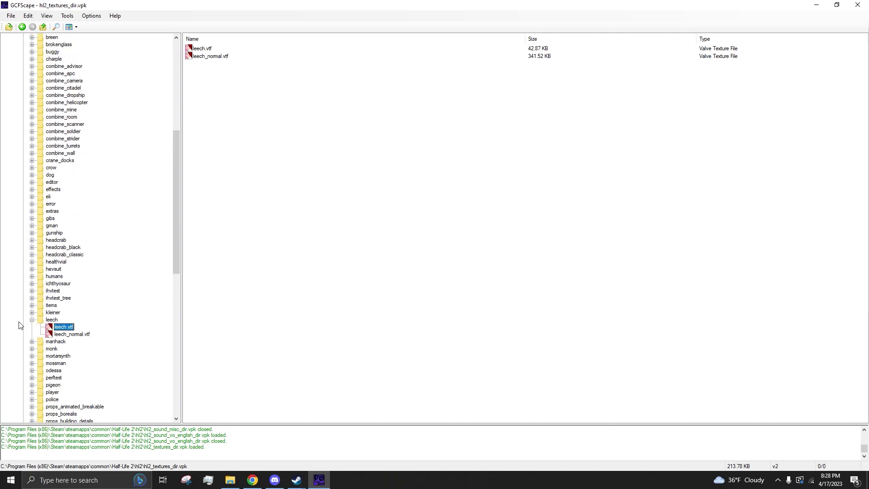
pyautogui.click(31, 320)
pyautogui.click(63, 327)
# Extract leech.vtf into the Downloads folder
pyautogui.rightClick(72, 327)
pyautogui.click(330, 263)
pyautogui.rightClick(57, 327)
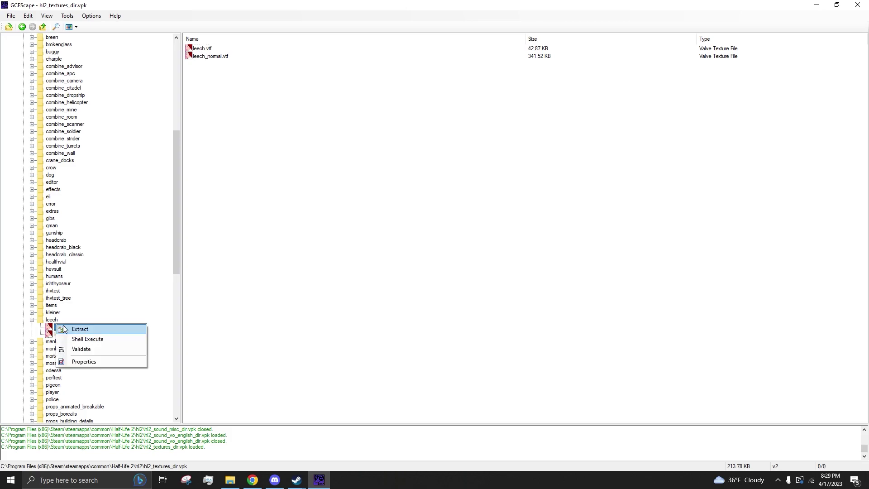
pyautogui.click(73, 331)
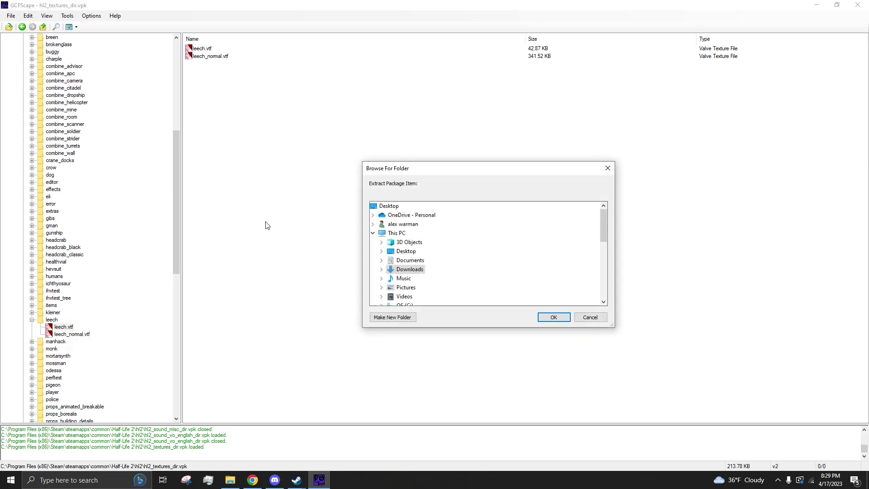
pyautogui.click(563, 321)
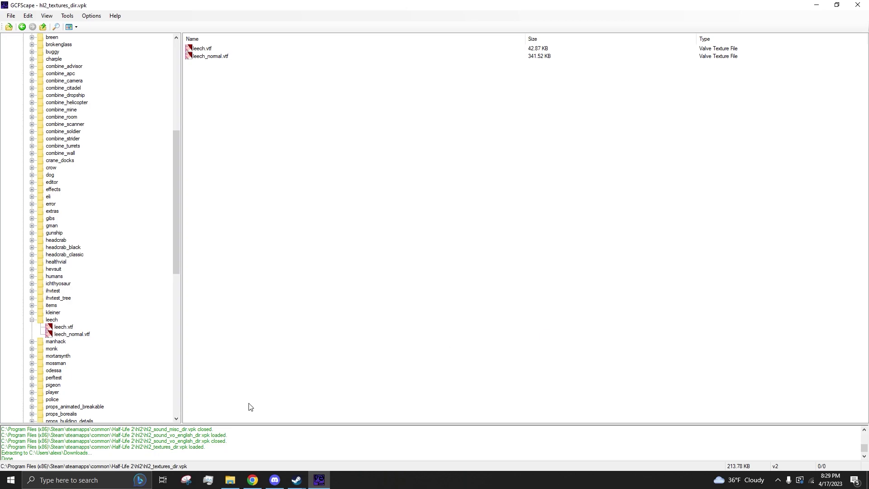
# Refresh the Downloads folder in Explorer to show leech.vtf
pyautogui.click(230, 480)
pyautogui.rightClick(585, 186)
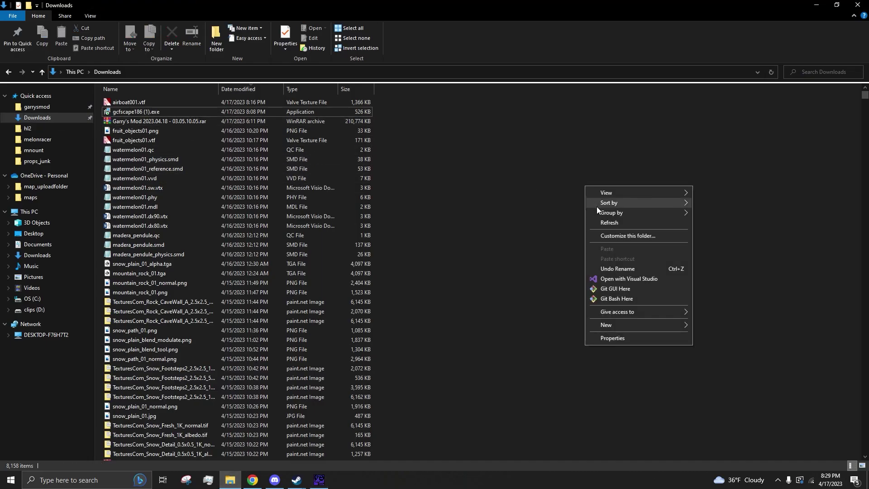
pyautogui.click(614, 223)
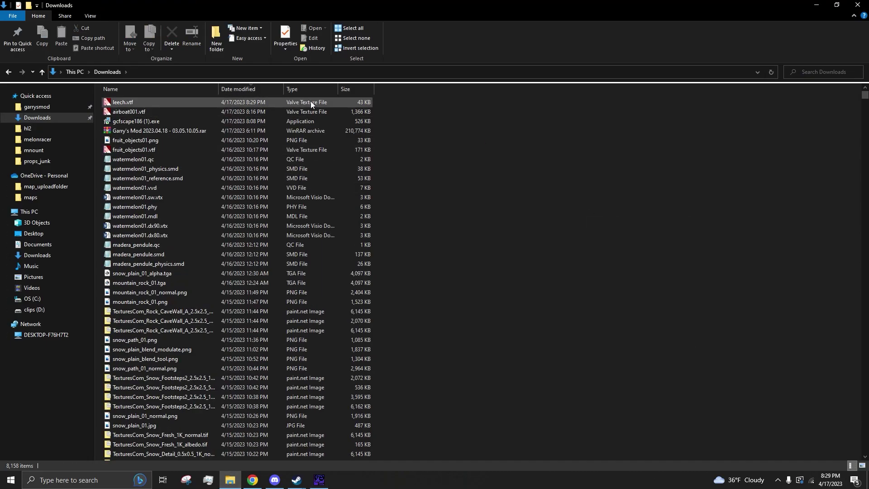
# Open leech.vtf in VTFEdit and glance at its Options menu
pyautogui.doubleClick(311, 101)
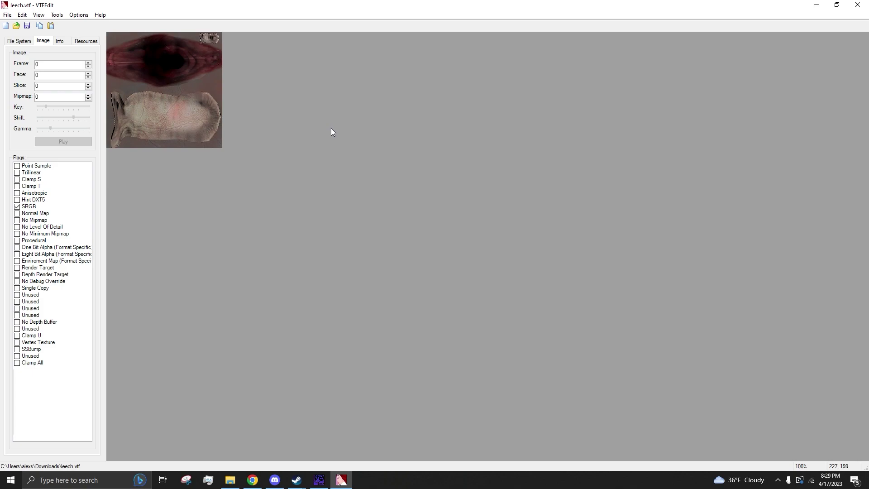
pyautogui.hotkey('alt', 'o')
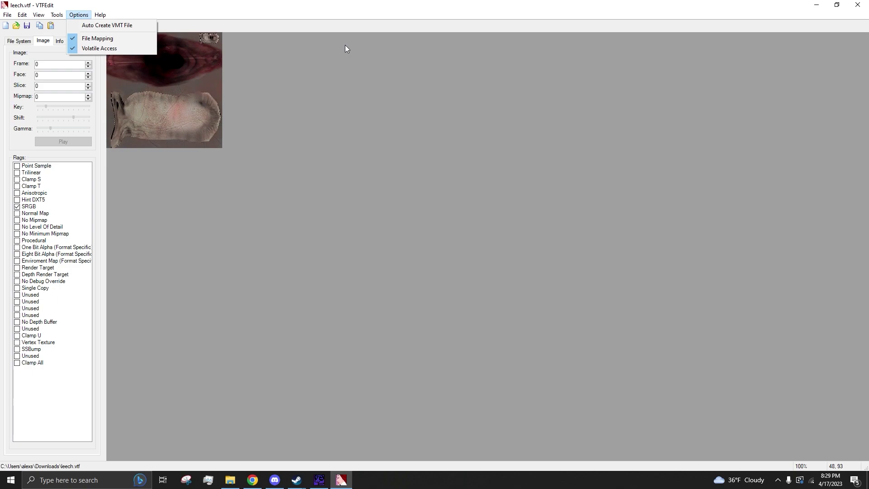
pyautogui.press('Escape')
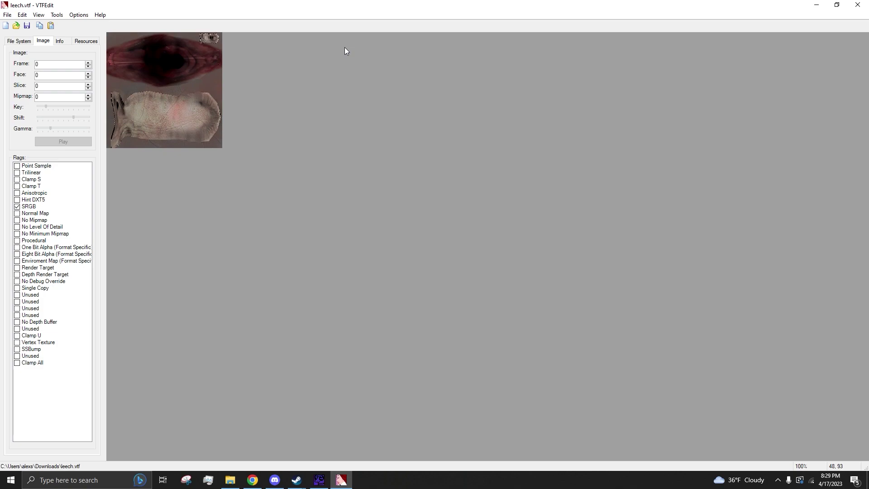
# Review the TGA export format, cancel the export, and return to GCFScape
pyautogui.click(78, 15)
pyautogui.click(23, 81)
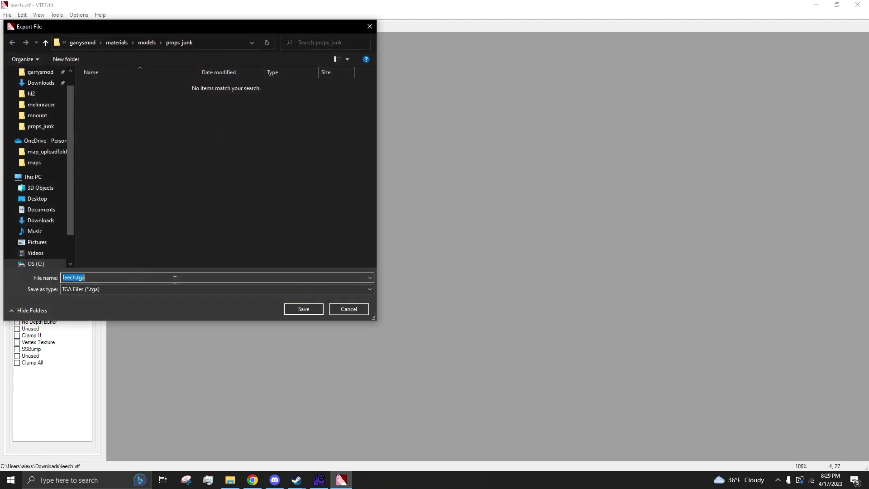
pyautogui.click(122, 290)
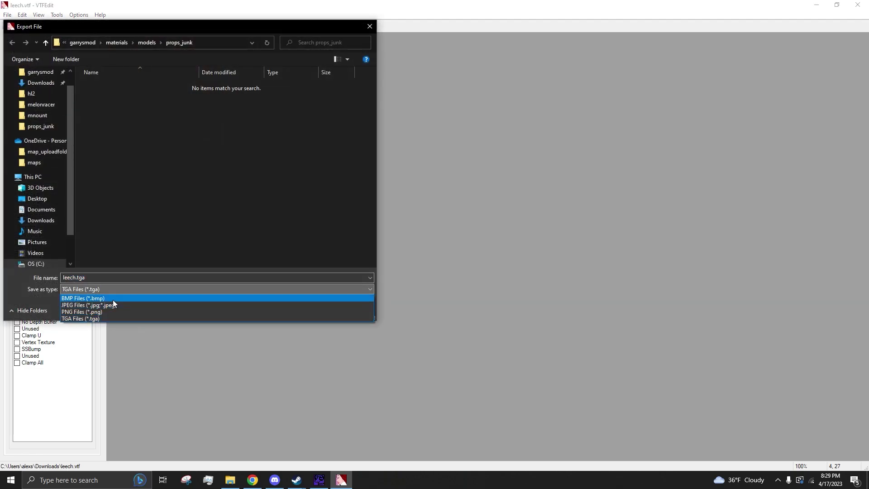
pyautogui.click(154, 285)
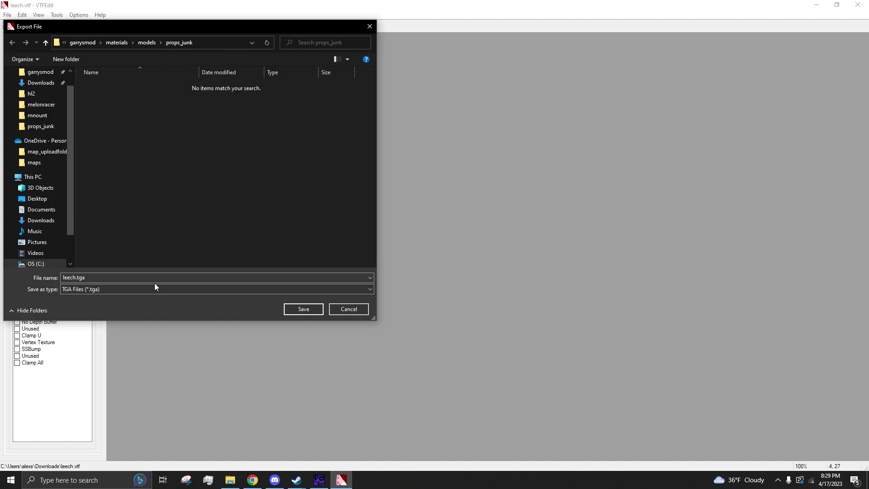
pyautogui.click(345, 310)
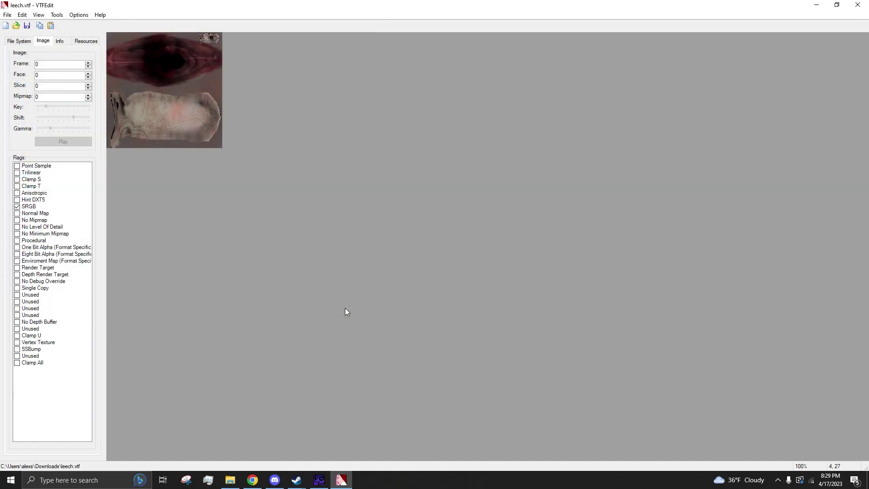
pyautogui.hotkey('alt', 'Tab')
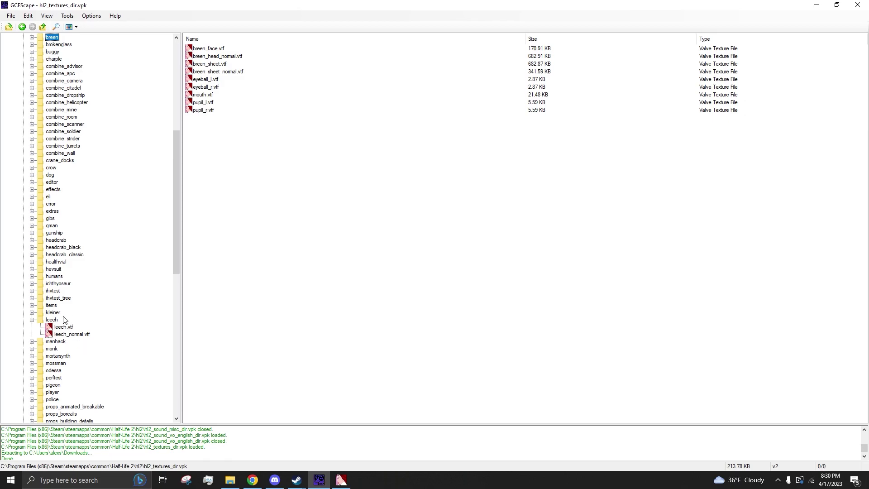
# Reload hl2_misc_dir.vpk and expand its models folder
pyautogui.click(9, 27)
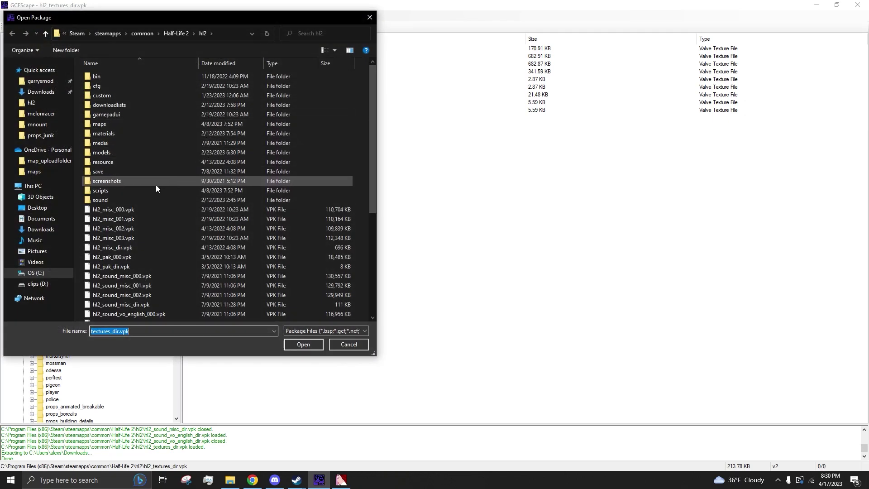
pyautogui.scroll(-3, 153, 190)
pyautogui.scroll(2, 146, 129)
pyautogui.doubleClick(144, 161)
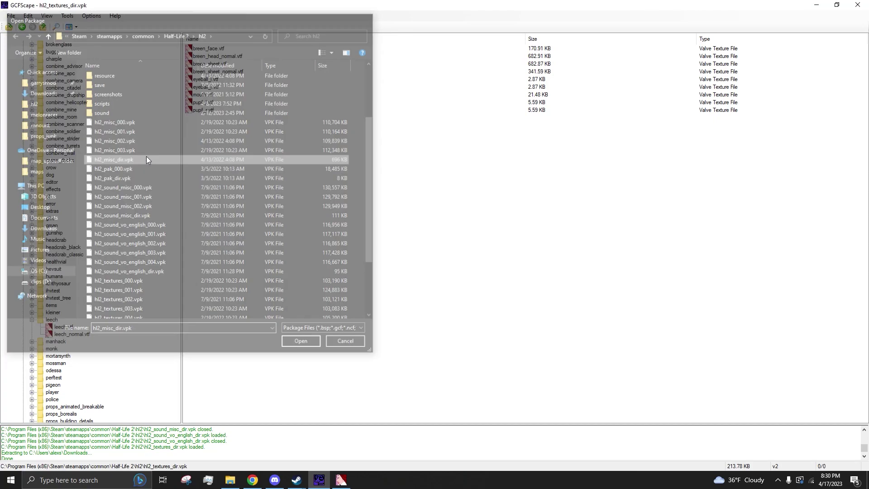
pyautogui.doubleClick(36, 65)
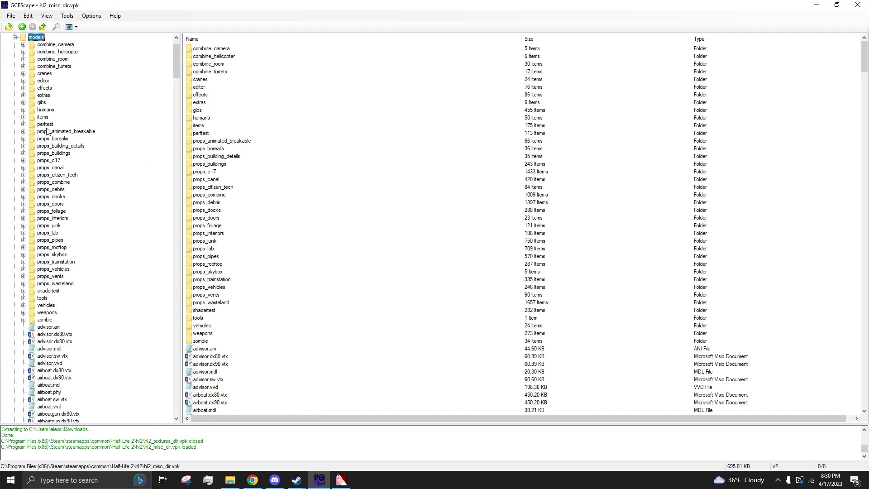
pyautogui.scroll(-5, 47, 132)
# Select advisor.ani, advisor.dx80.vtx, advisor.sw.vtx and advisor.vvd in turn
pyautogui.click(60, 221)
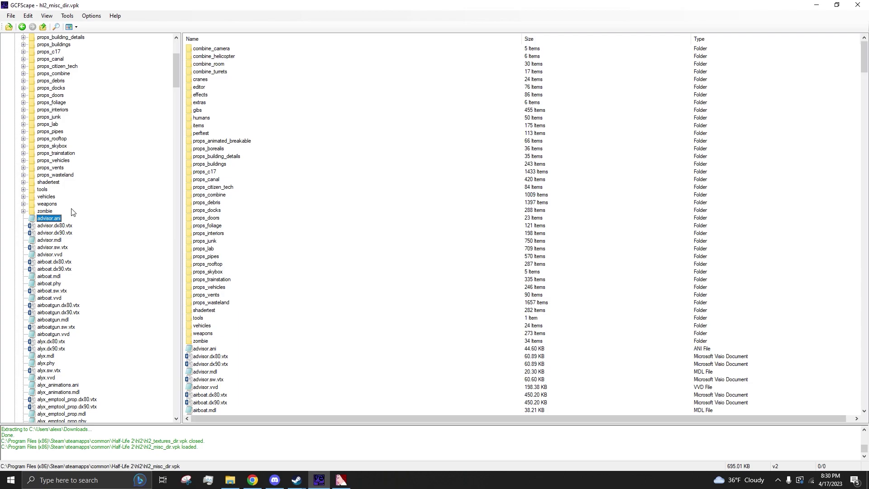
pyautogui.click(68, 225)
pyautogui.click(63, 235)
pyautogui.click(55, 243)
pyautogui.click(60, 256)
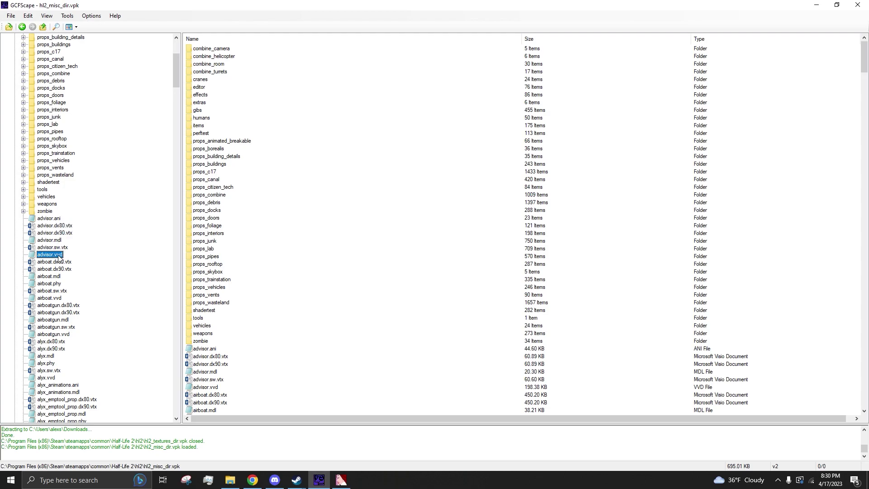
pyautogui.click(54, 225)
# Open and dismiss action menus for advisor.dx80.vtx, advisor.mdl and advisor.sw.vtx
pyautogui.rightClick(69, 228)
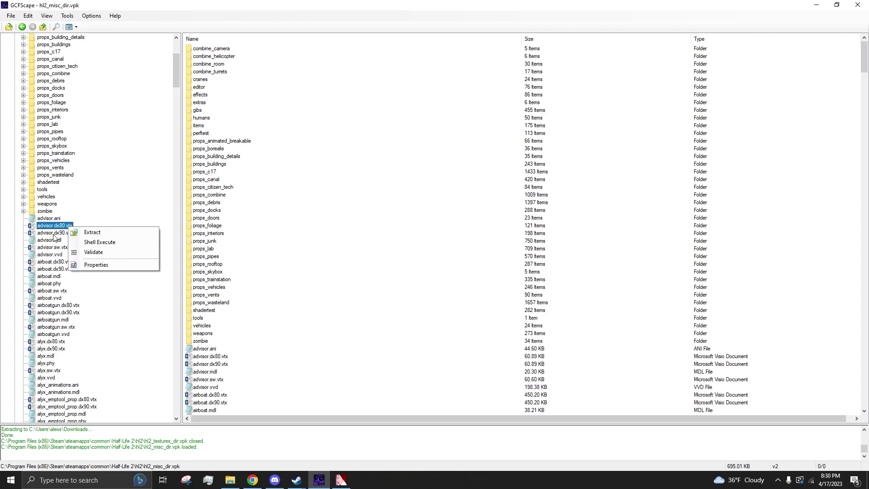
pyautogui.click(54, 234)
pyautogui.rightClick(53, 232)
pyautogui.click(55, 239)
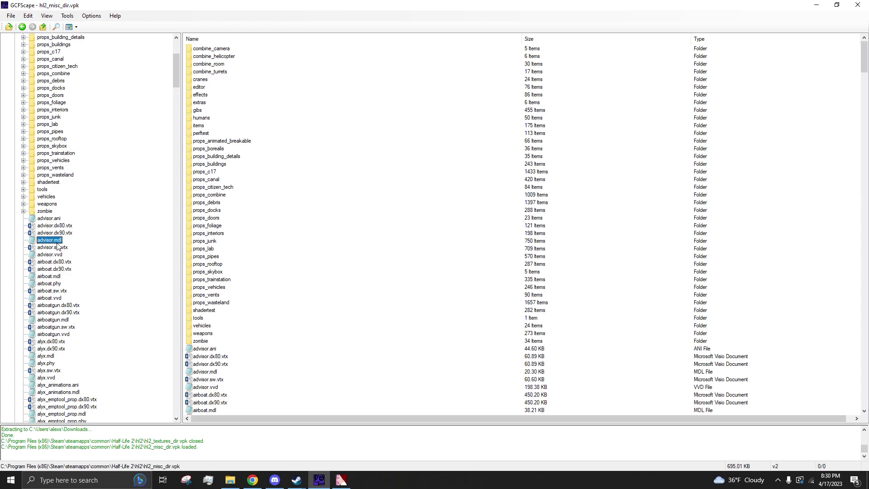
pyautogui.rightClick(56, 247)
pyautogui.click(47, 252)
pyautogui.scroll(4, 88, 248)
pyautogui.scroll(3, 87, 150)
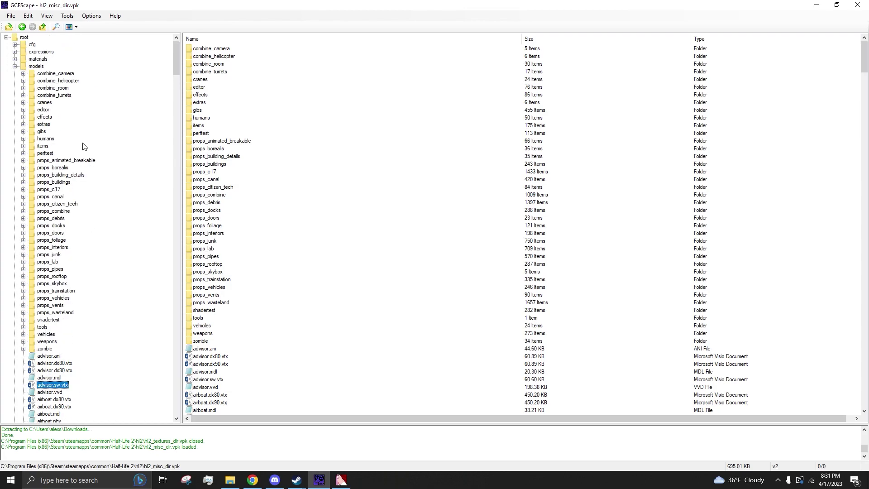
# List the props_docks model files, including canal_dock and channelmarker, in the misc package tree
pyautogui.click(15, 67)
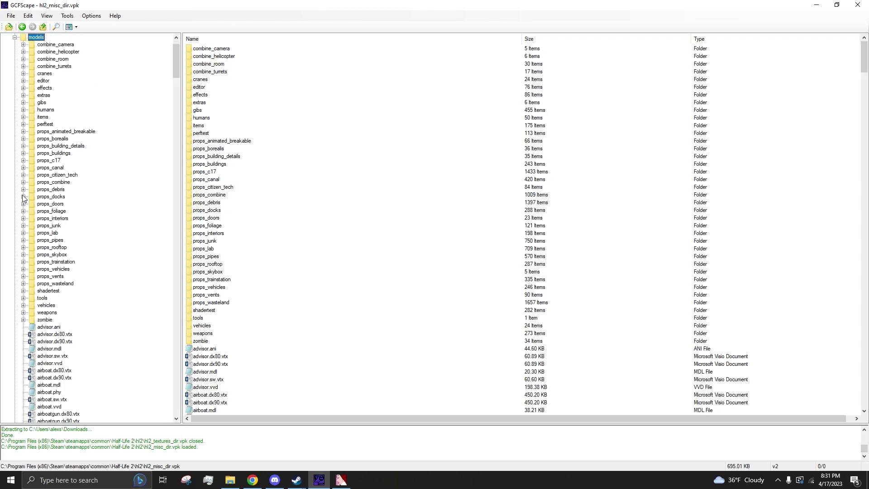
pyautogui.click(23, 196)
pyautogui.click(23, 37)
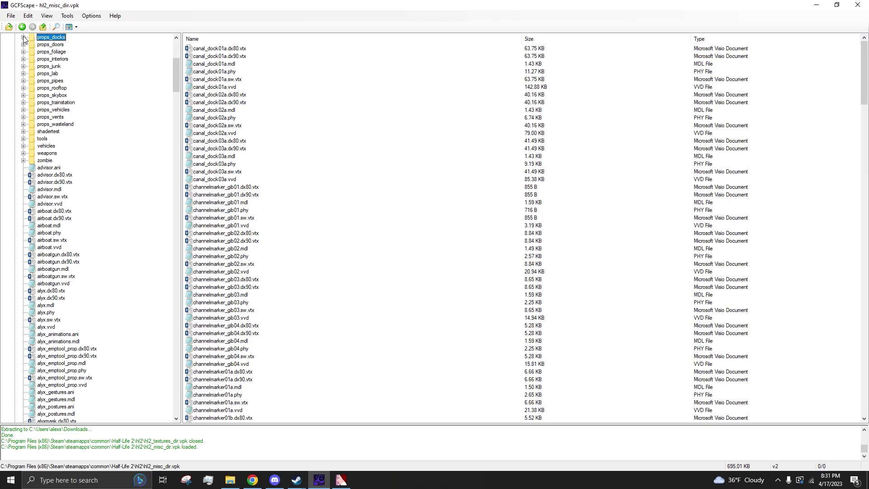